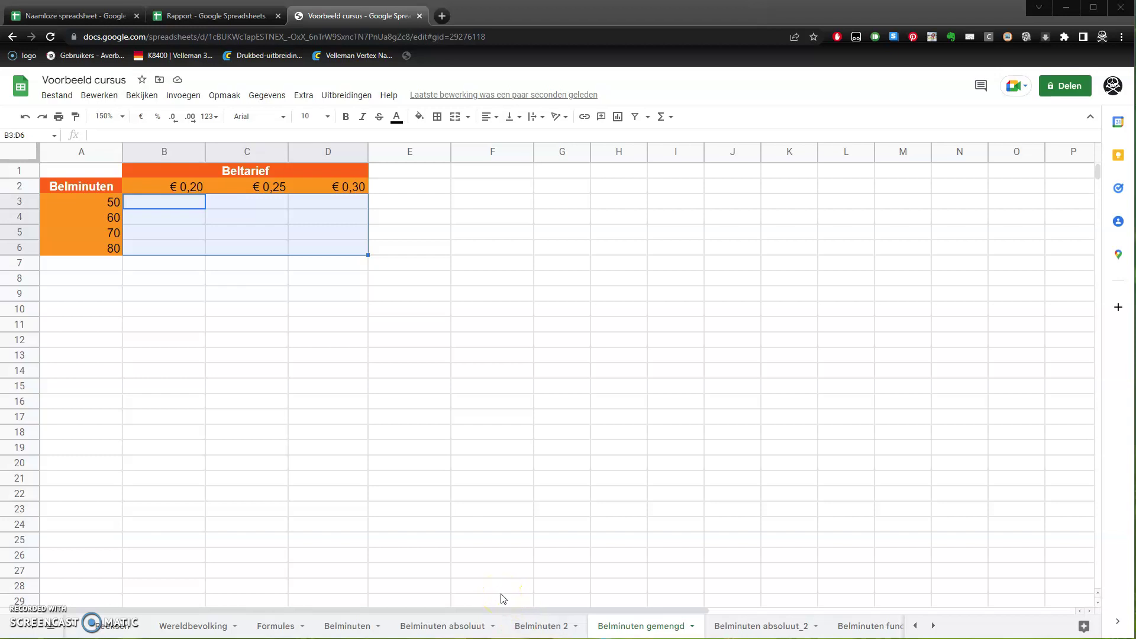
Inspect C4's formula on the 'Belminuten absoluut' sheet, then return to 'Belminuten gemengd'
click(494, 591)
click(453, 627)
click(408, 264)
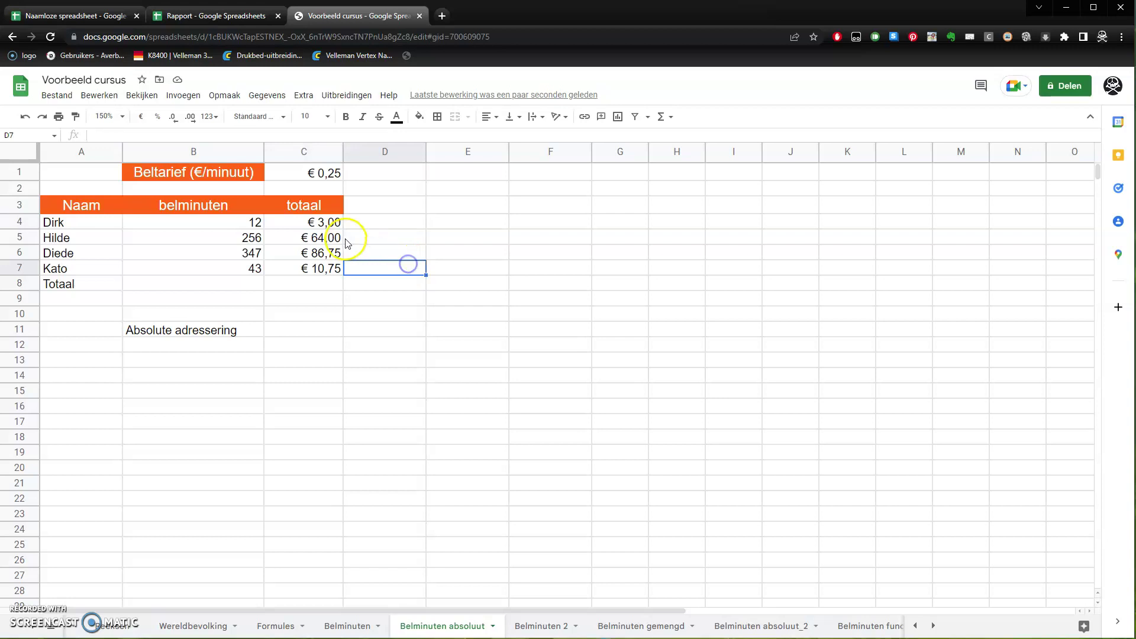
click(321, 223)
double_click(322, 223)
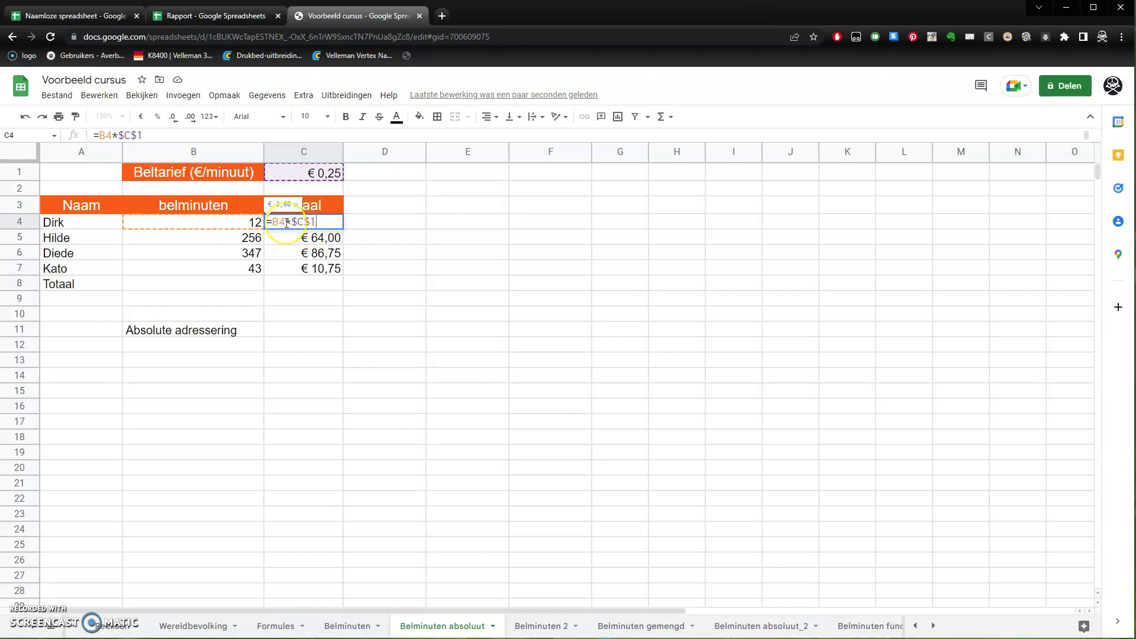
key(Return)
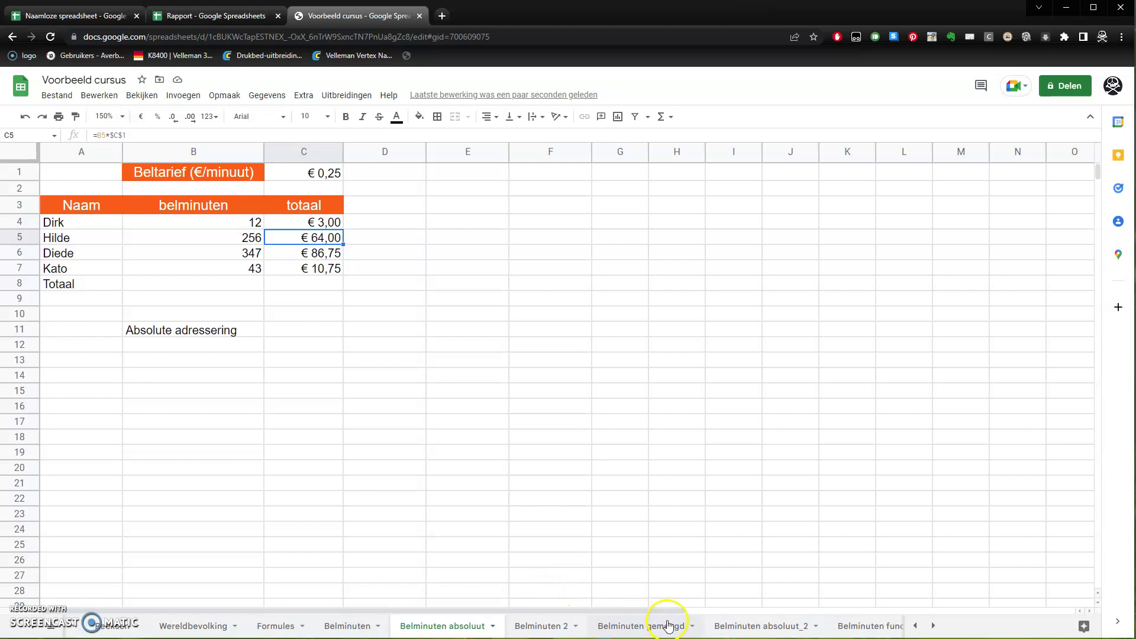
click(618, 624)
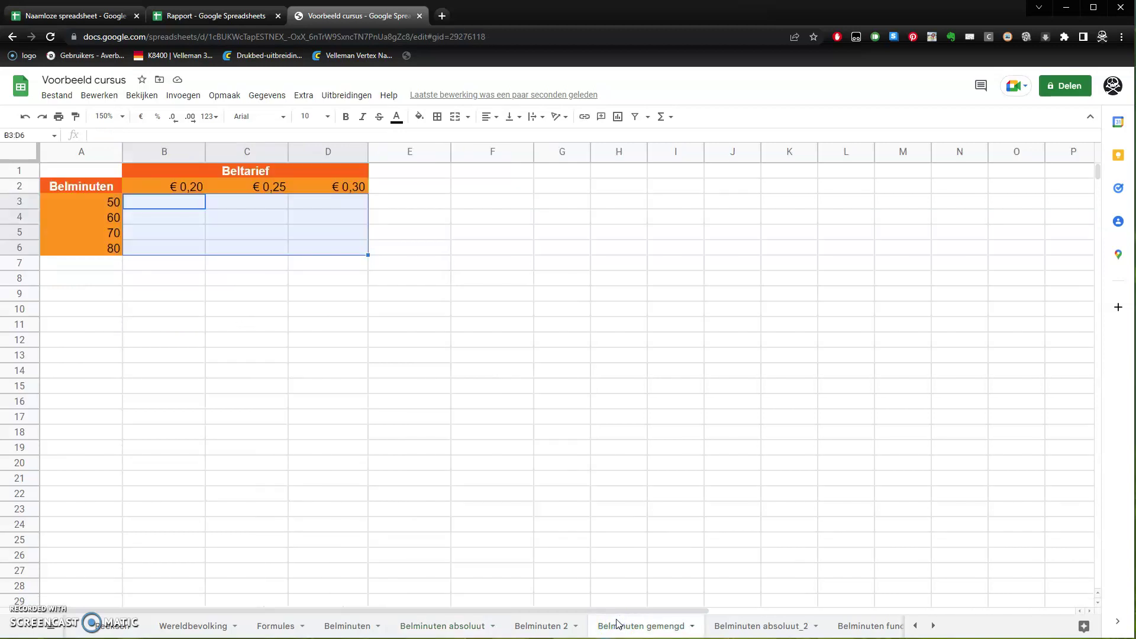
click(540, 464)
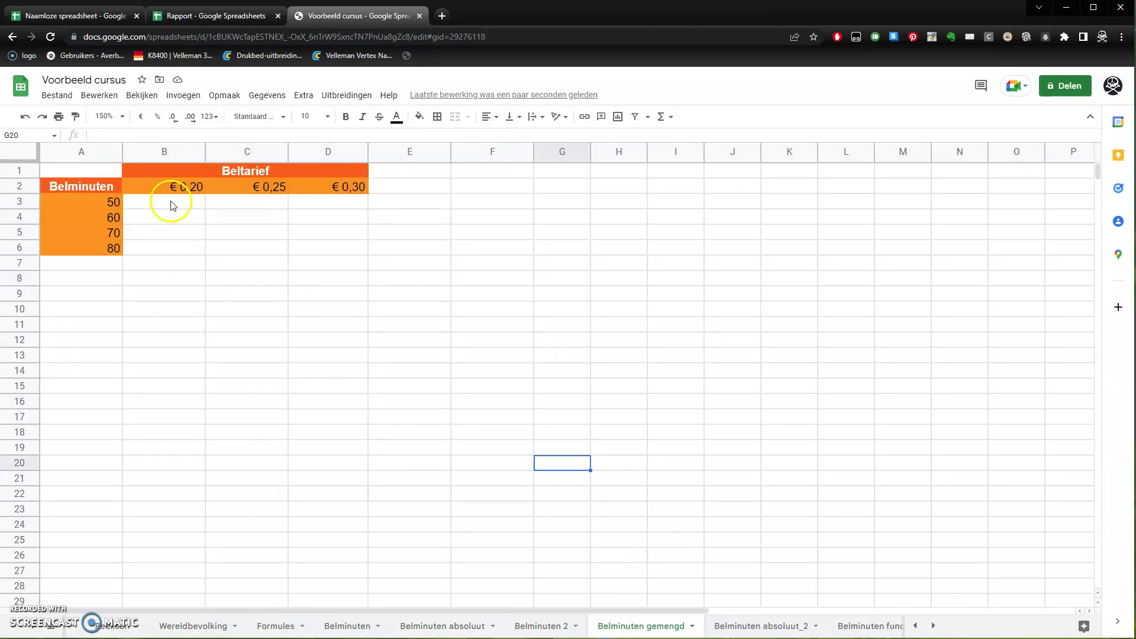
Enter the formula =A3*B2 in cell B3
click(98, 203)
click(168, 182)
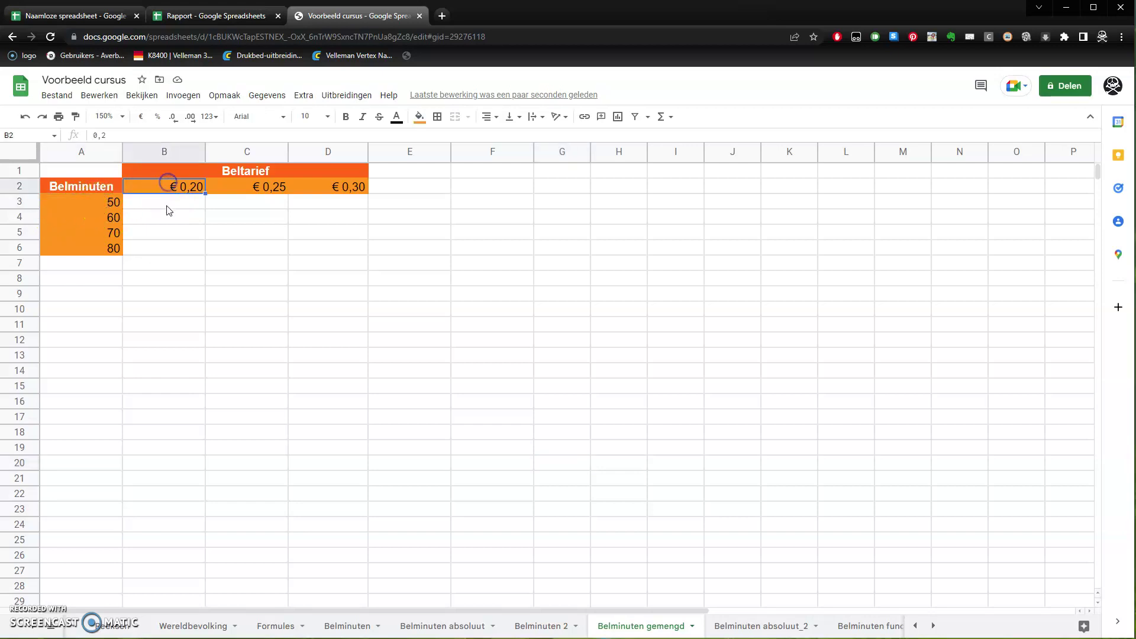
click(175, 207)
text(=)
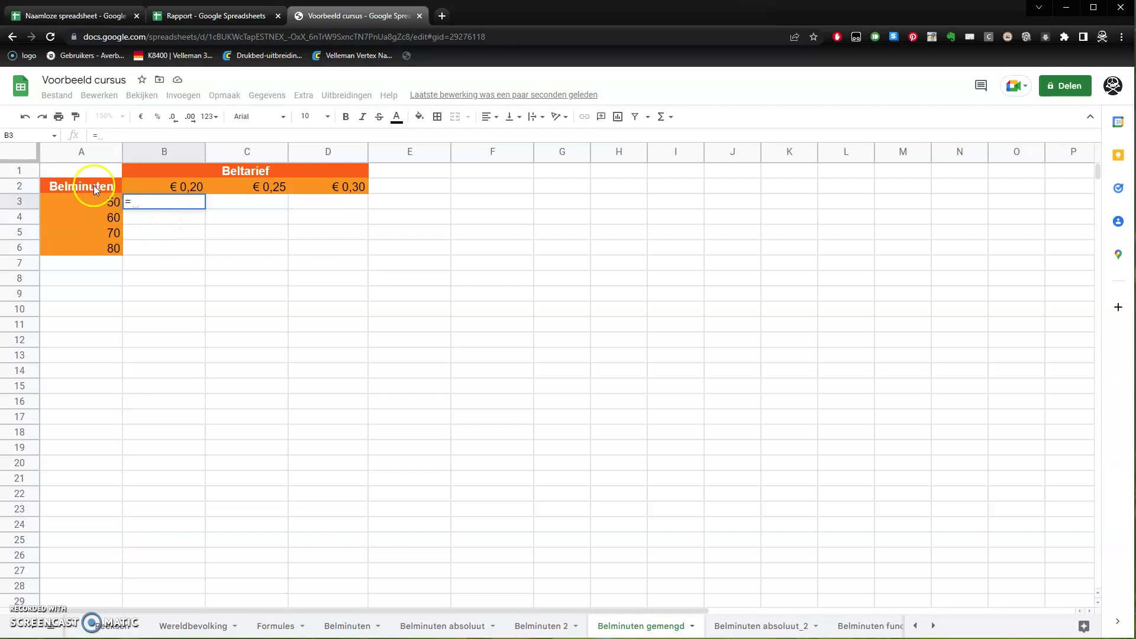
click(94, 201)
text(/)
key(BackSpace)
text(*)
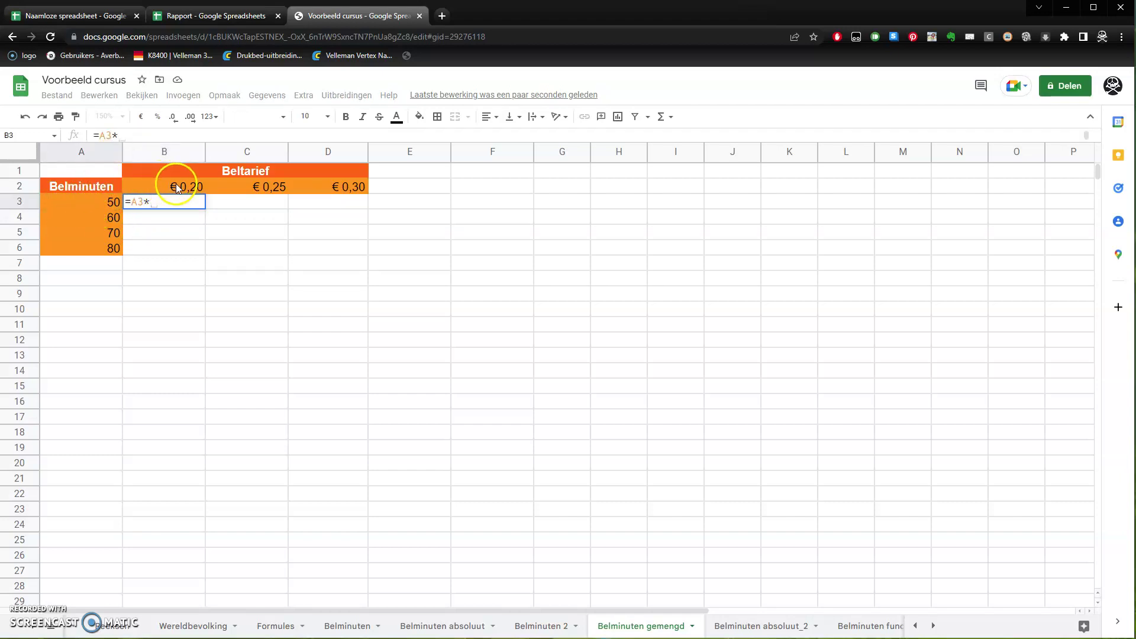
click(176, 185)
key(Return)
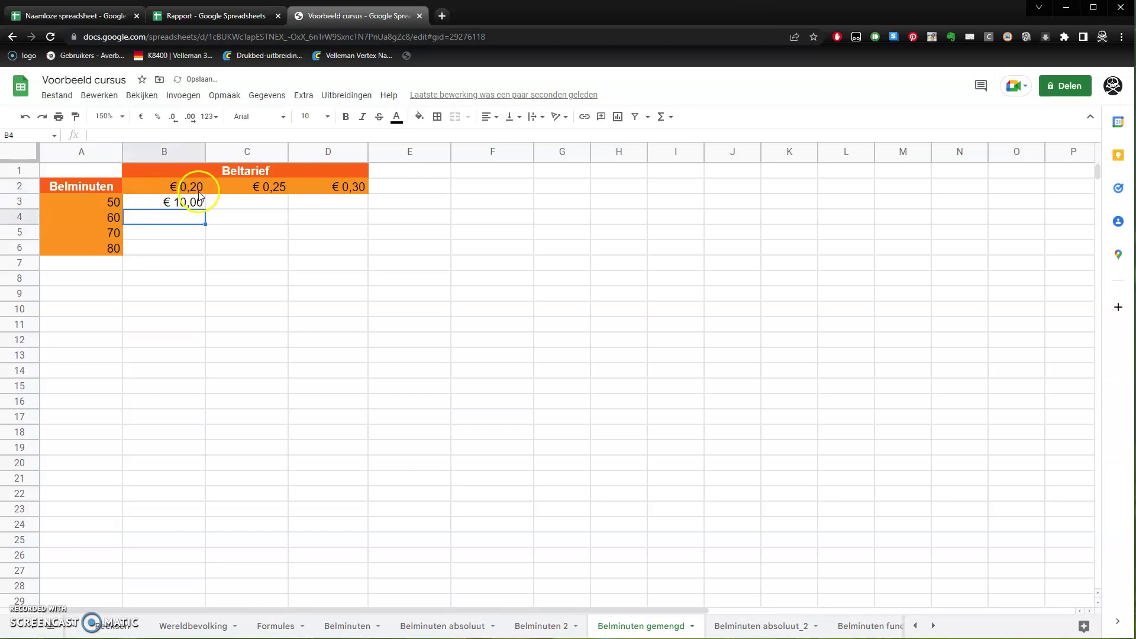
Copy B3's formula across to D3 and down through row 7
click(199, 203)
mouse_move(212, 209)
mouse_down()
mouse_move(331, 213)
mouse_move(364, 256)
mouse_up()
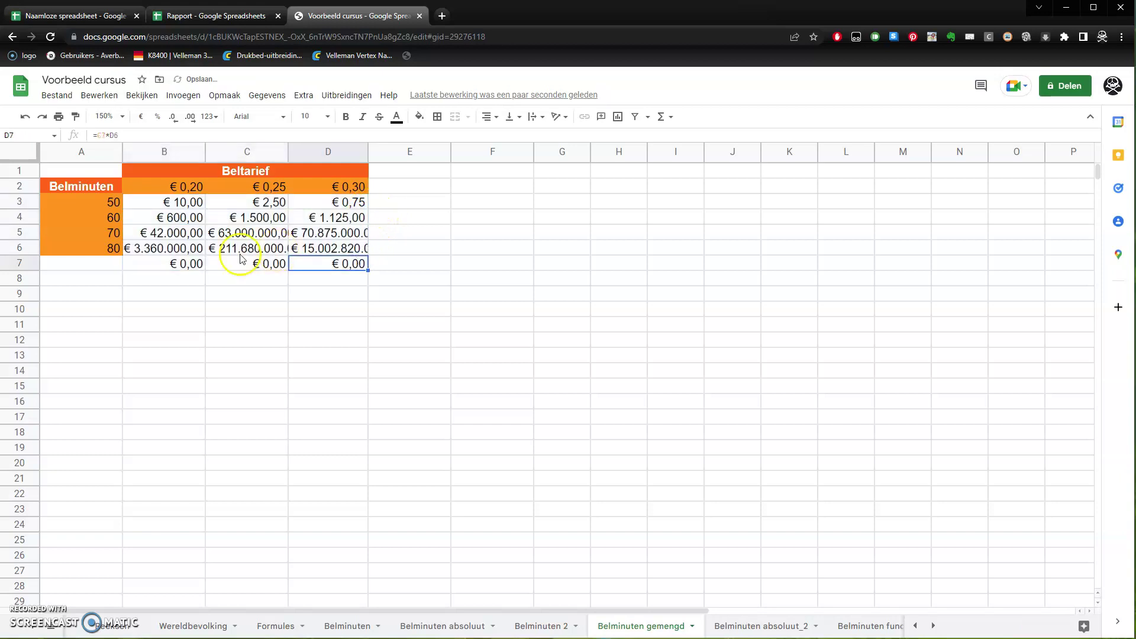
drag(183, 263, 350, 270)
Clear the extra row 7 results and inspect B3's formula references
key(Delete)
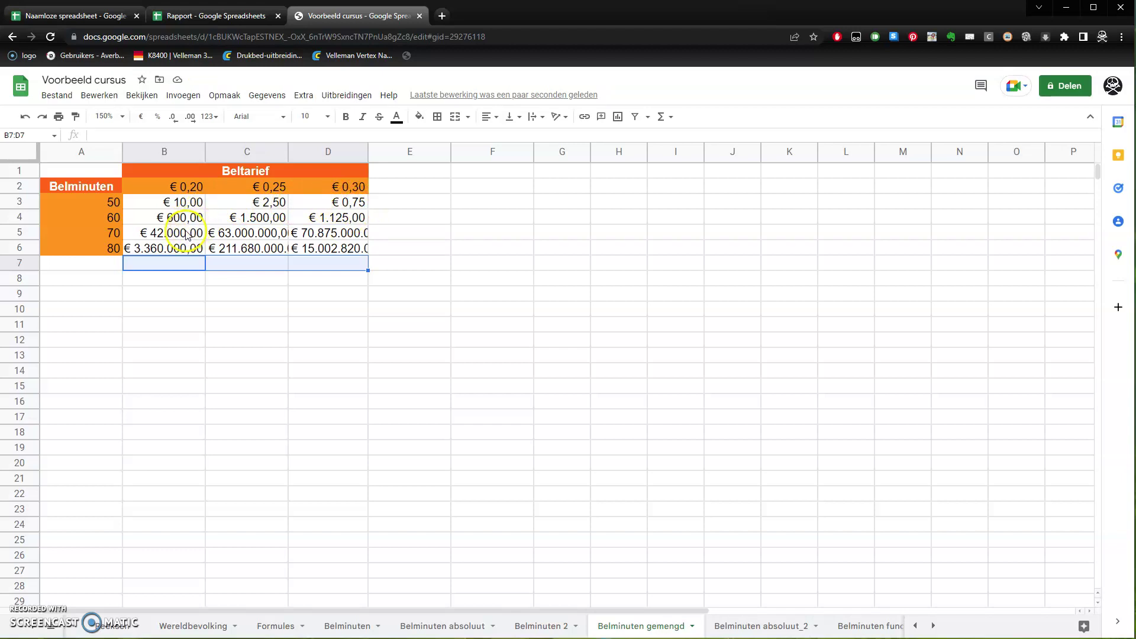
click(187, 201)
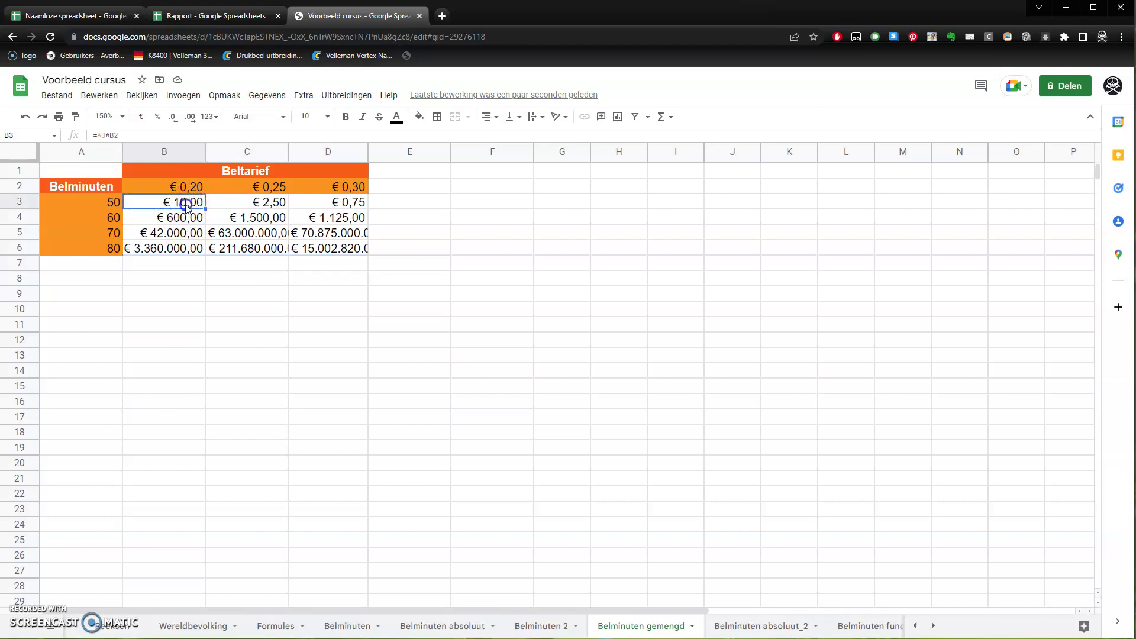
double_click(187, 199)
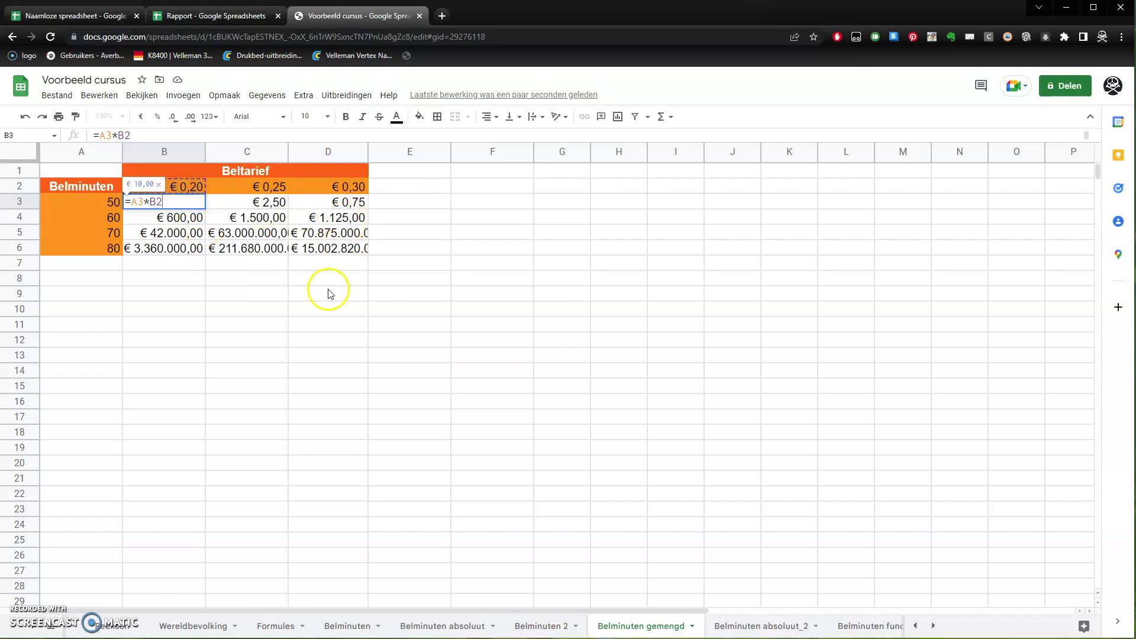
key(Escape)
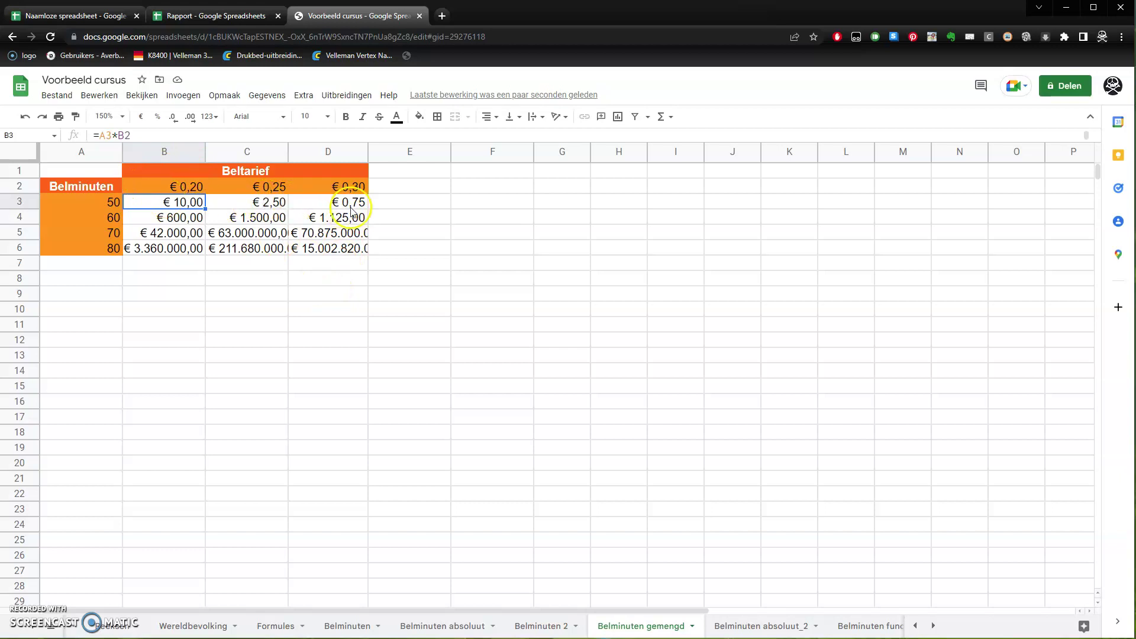
double_click(184, 203)
key(Escape)
Copy-paste B3 into C3, then C3 into D3, checking how the references shift
key(ctrl+c)
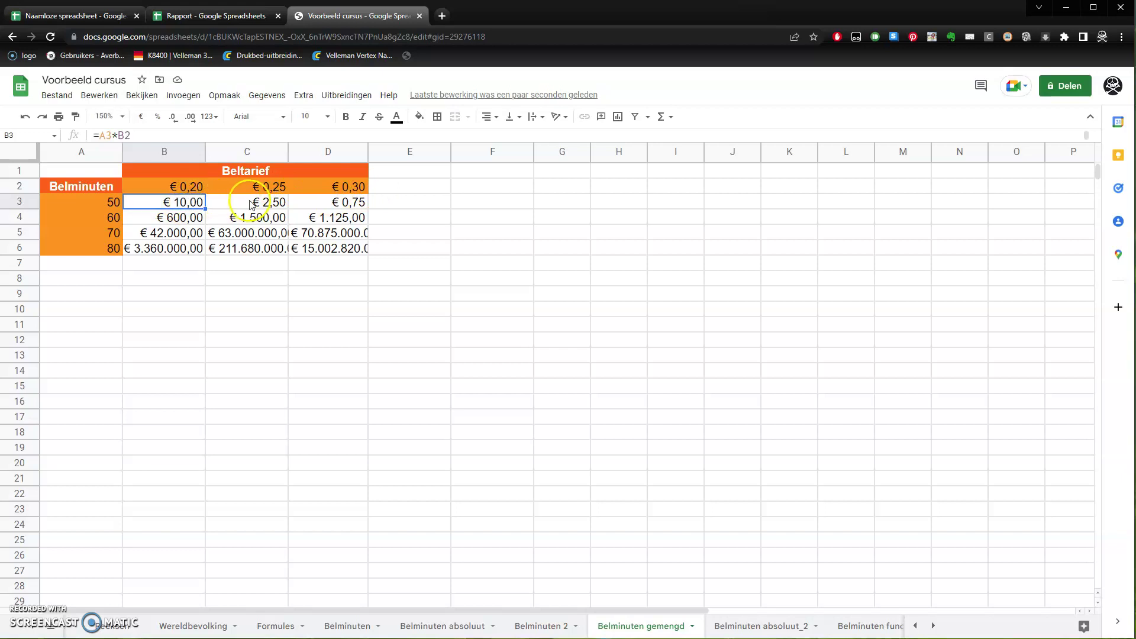
key(Right)
key(ctrl+v)
key(F2)
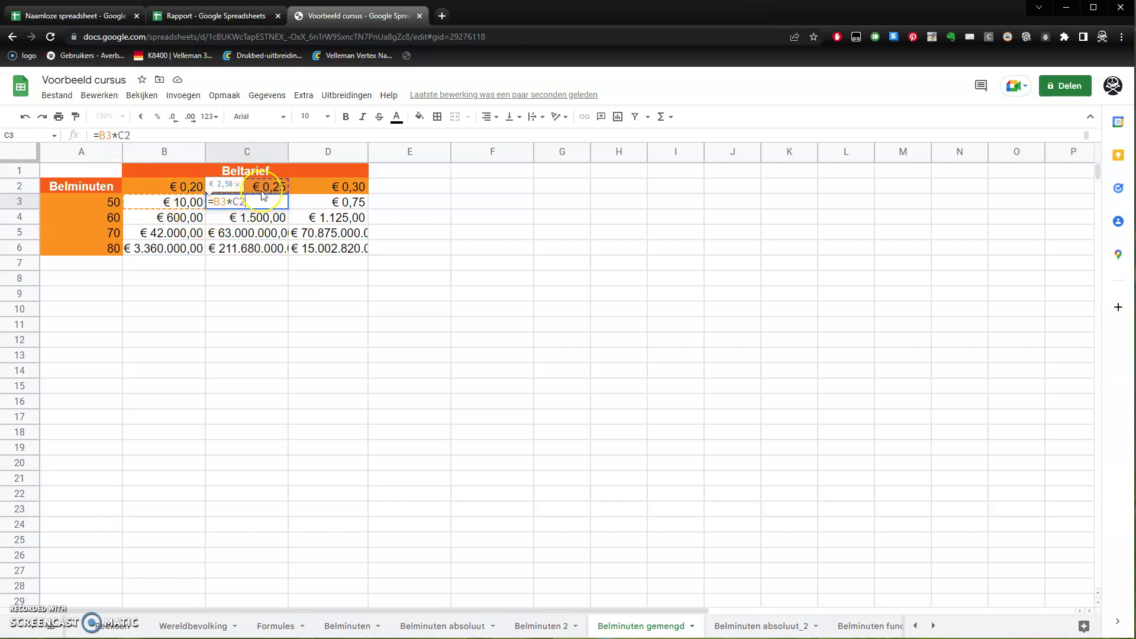
key(Escape)
key(ctrl+c)
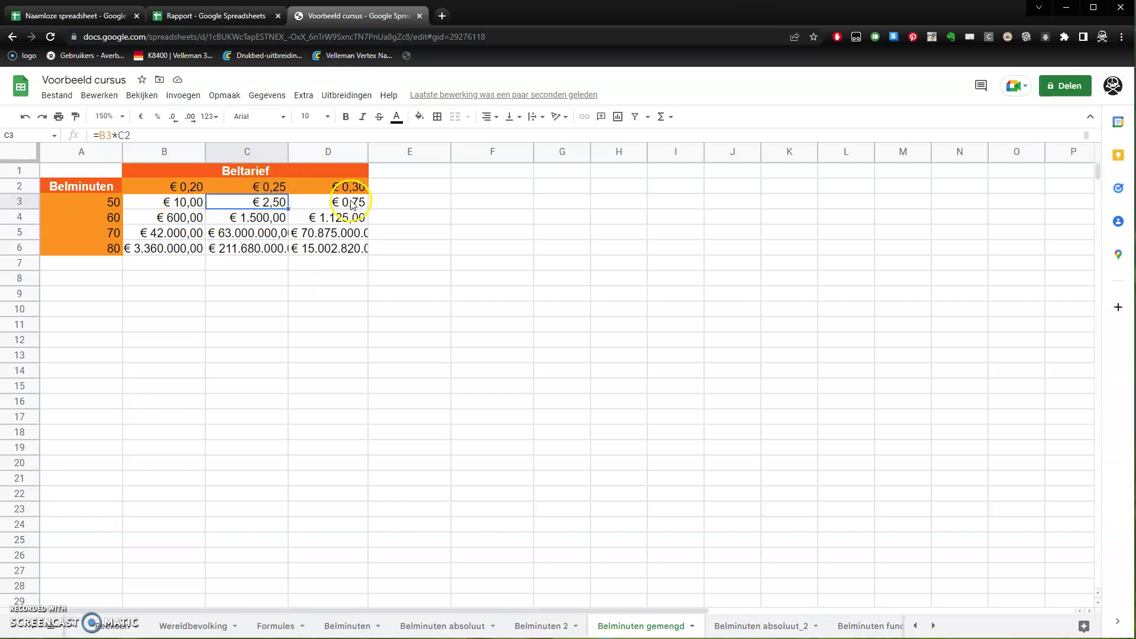
key(Right)
key(ctrl+v)
key(F2)
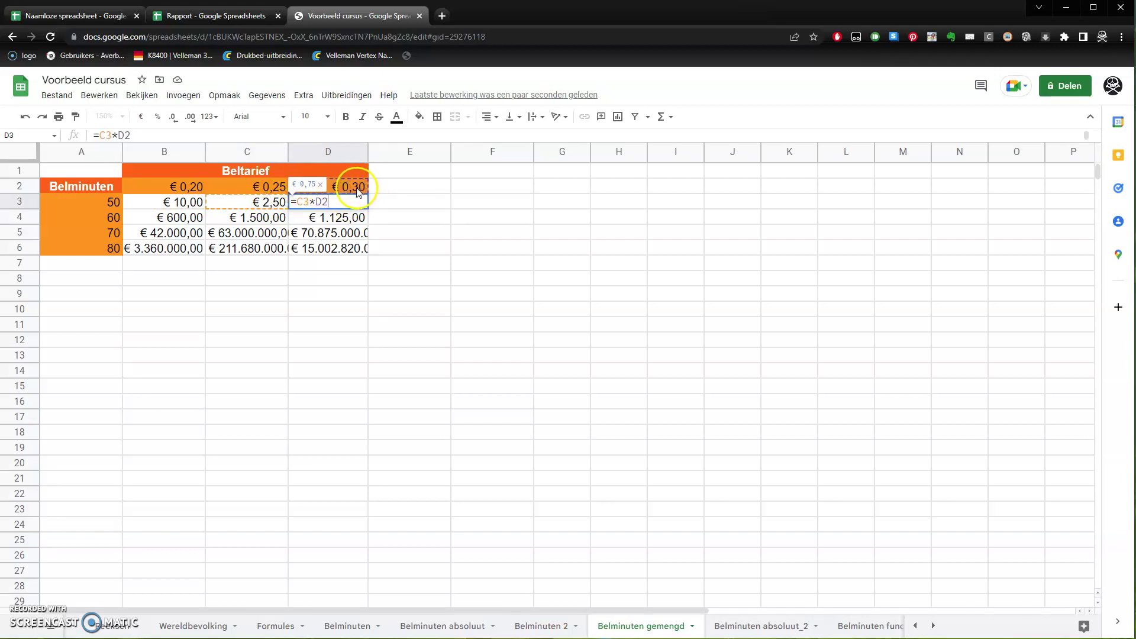
key(Escape)
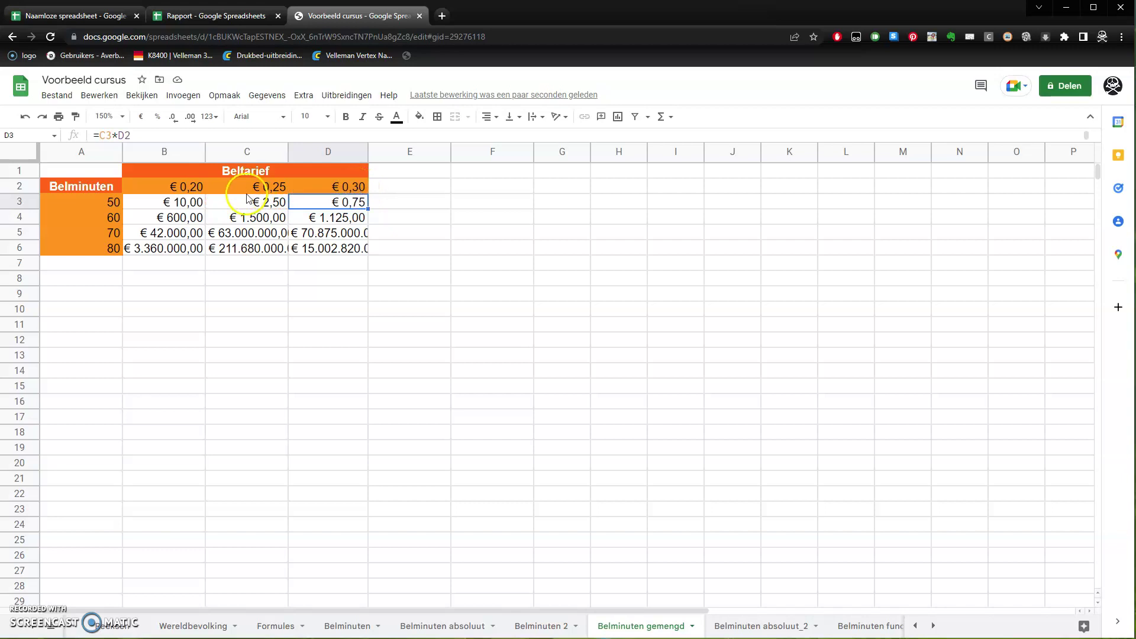
Reopen B3's formula for editing
double_click(192, 204)
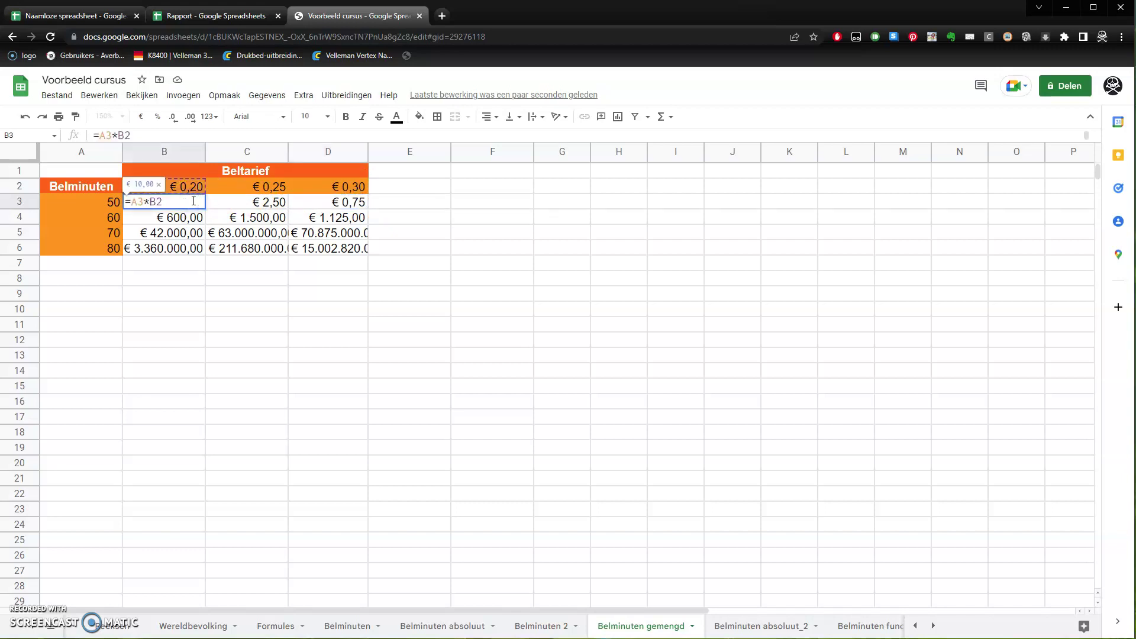
key(Escape)
double_click(183, 205)
Lock the minutes column by changing B3's formula to =$A3*B2
click(134, 200)
click(137, 198)
text($)
click(151, 201)
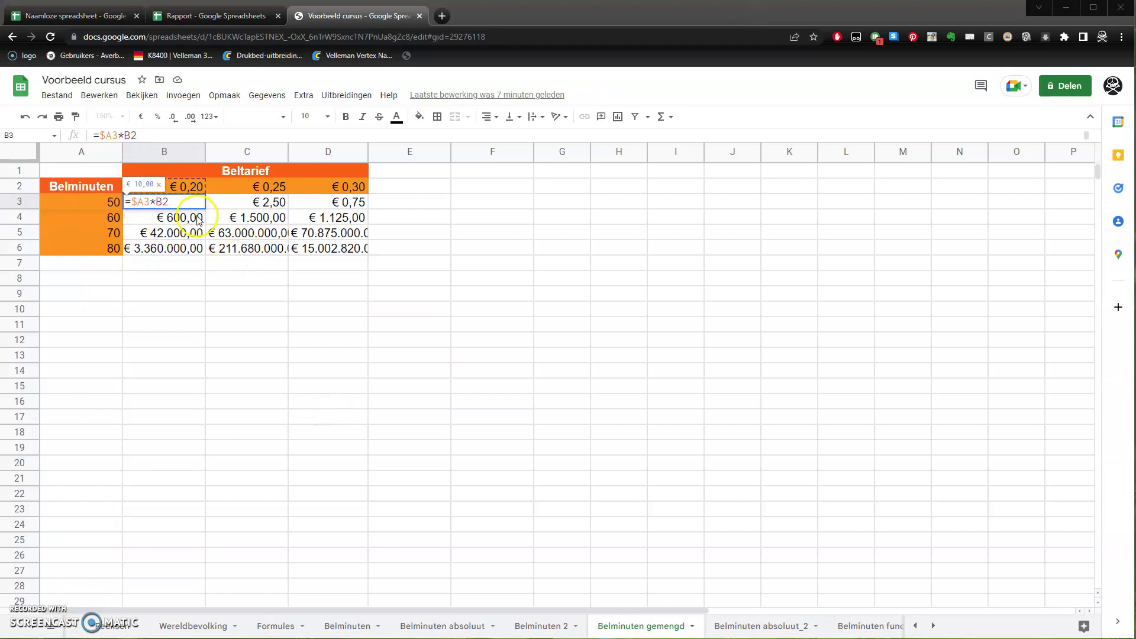
key(Return)
Verify B3's formula and fill it across to D3
click(185, 203)
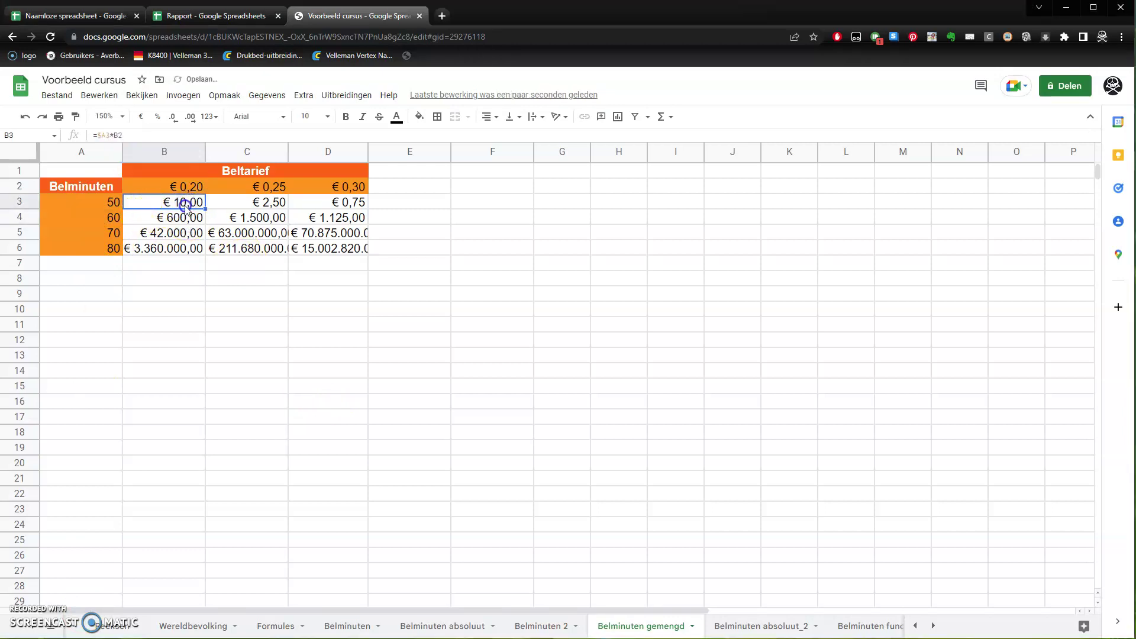
double_click(186, 203)
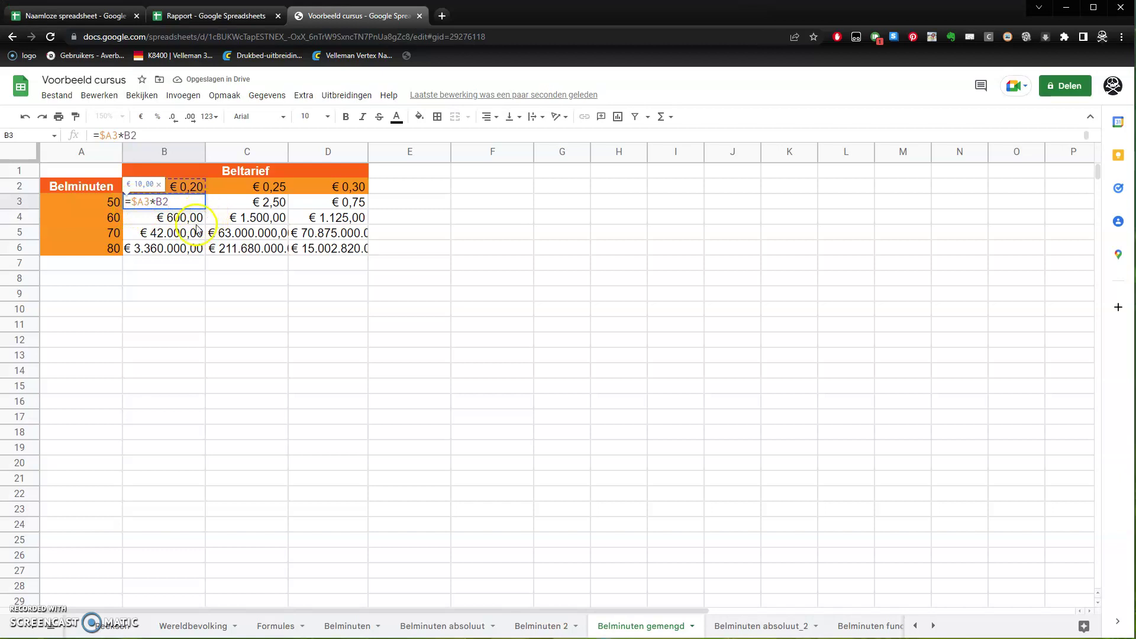
key(Escape)
drag(205, 209, 363, 205)
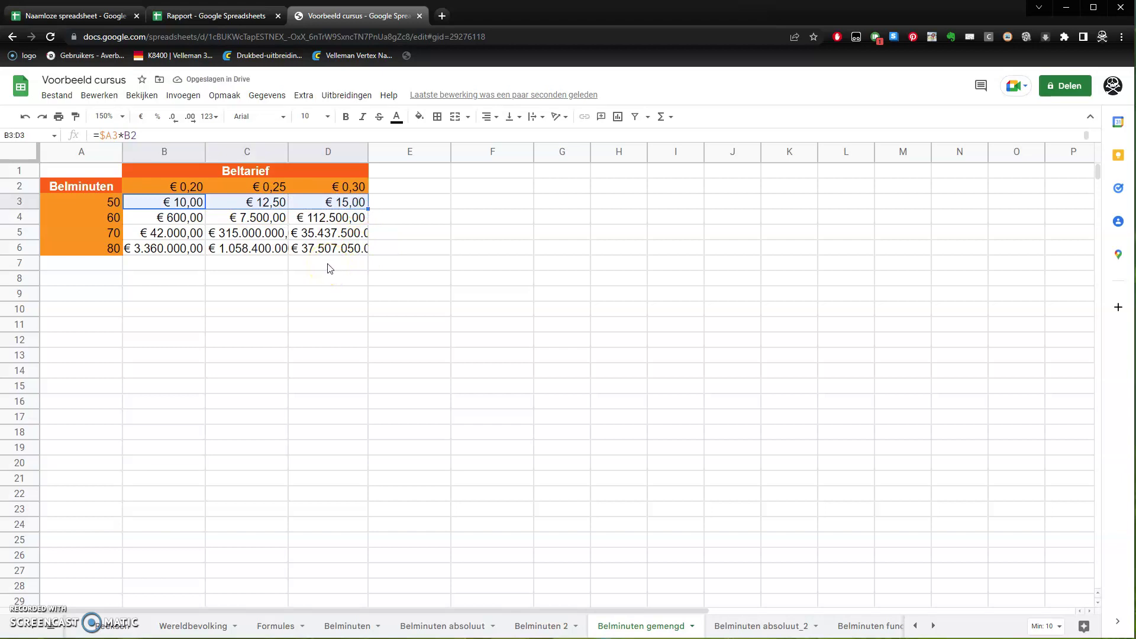
Check the B3:D3 formulas and fill them down to row 6
click(181, 203)
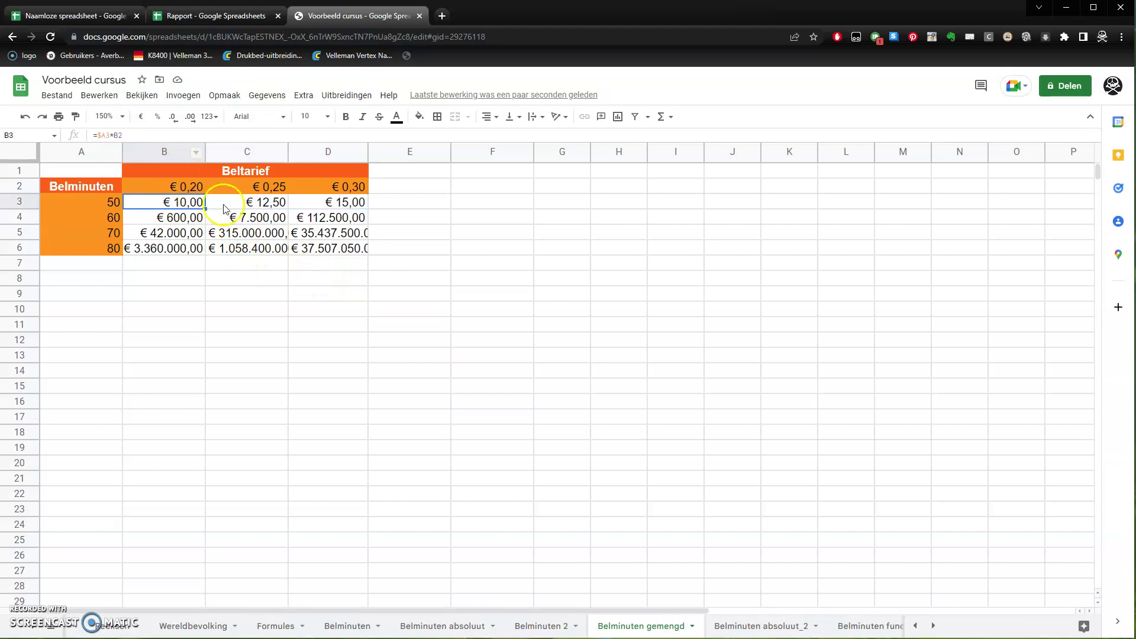
click(250, 206)
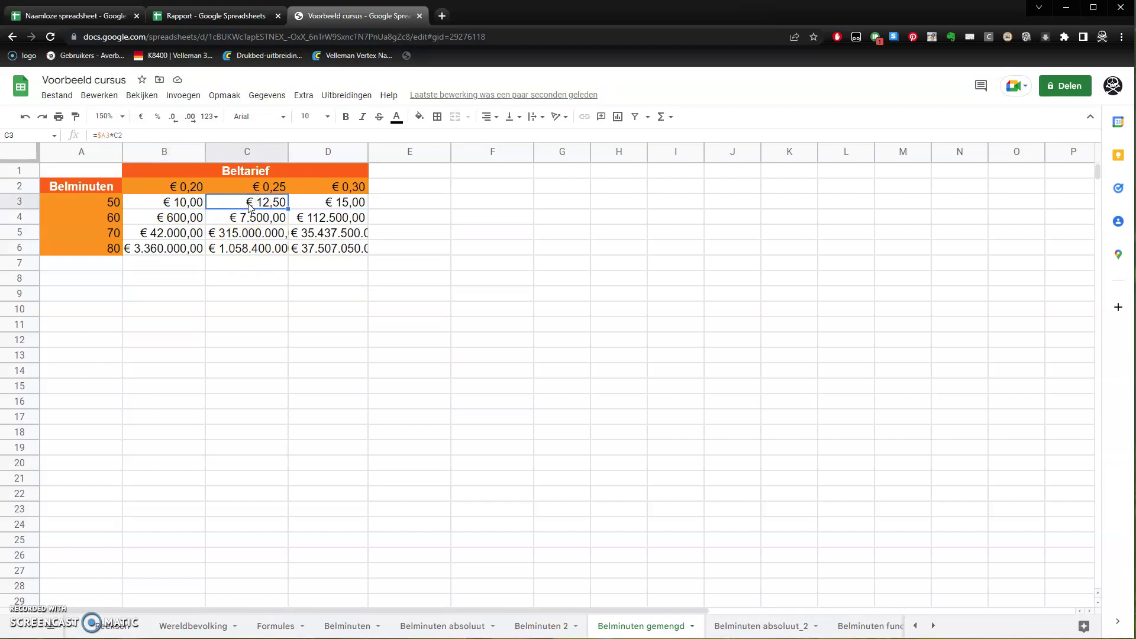
click(348, 206)
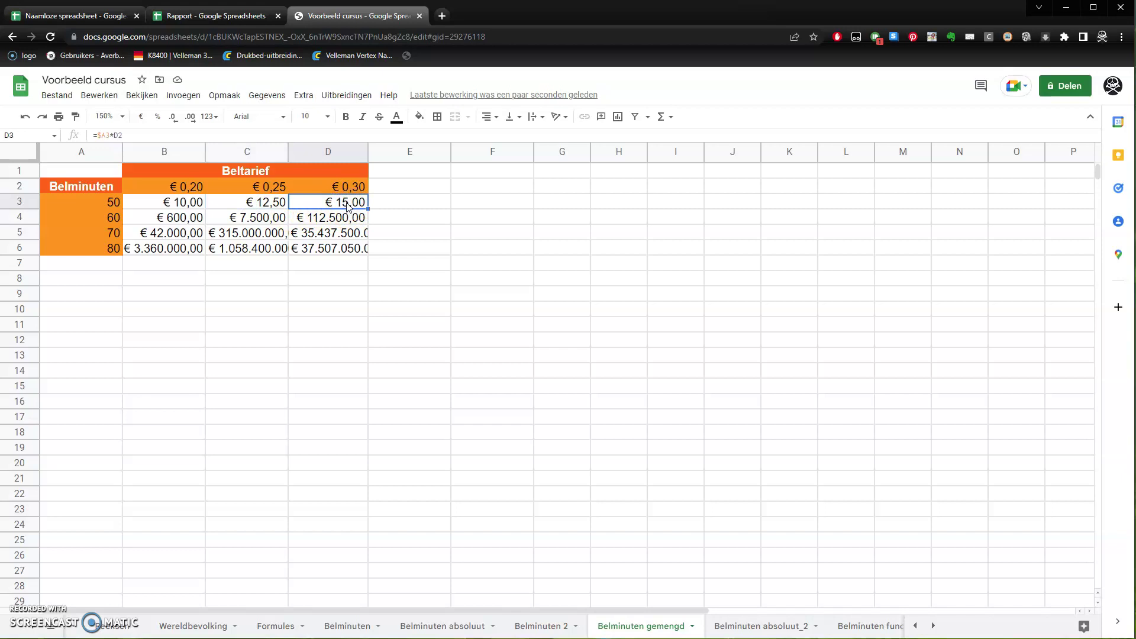
drag(183, 204, 364, 202)
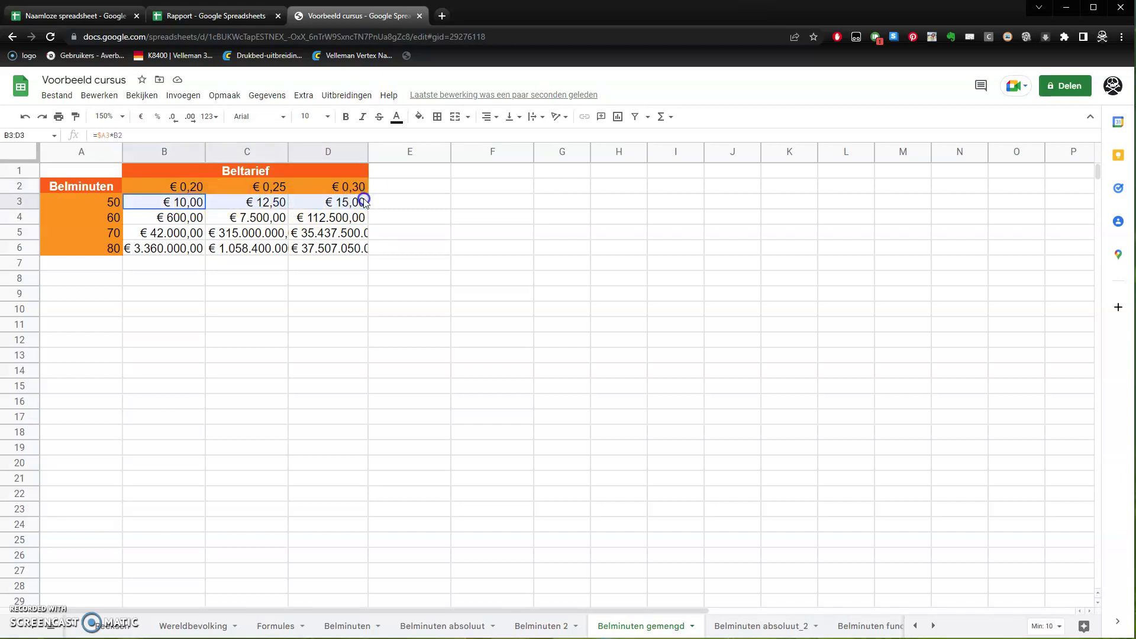
drag(366, 207, 364, 254)
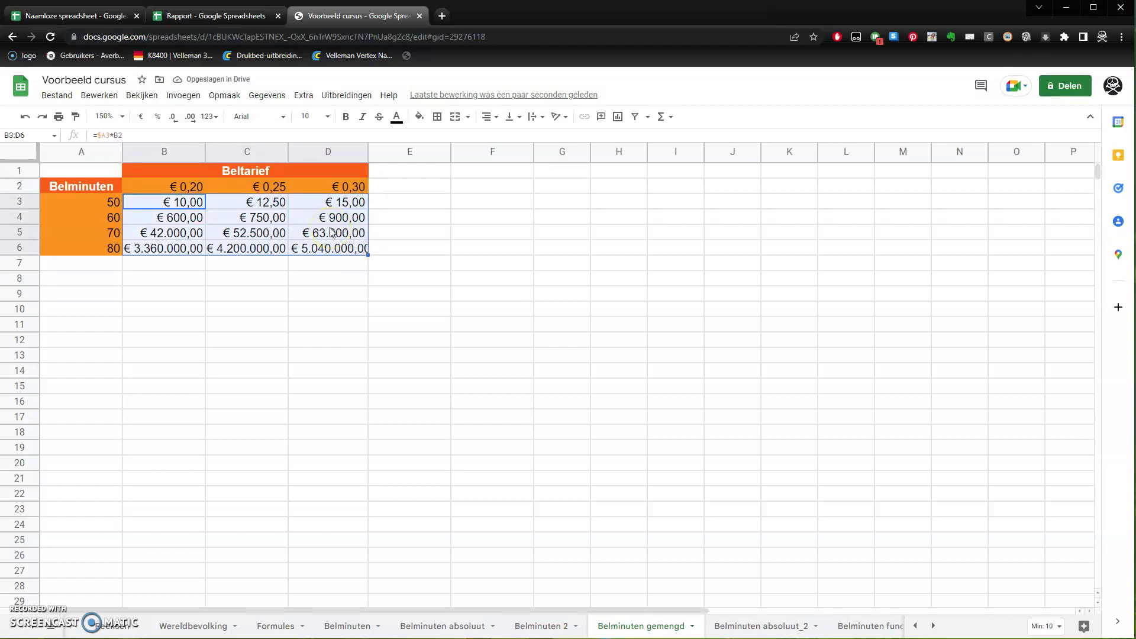
Inspect the B3–B6 formulas to see the rate reference shifting down each row
click(186, 203)
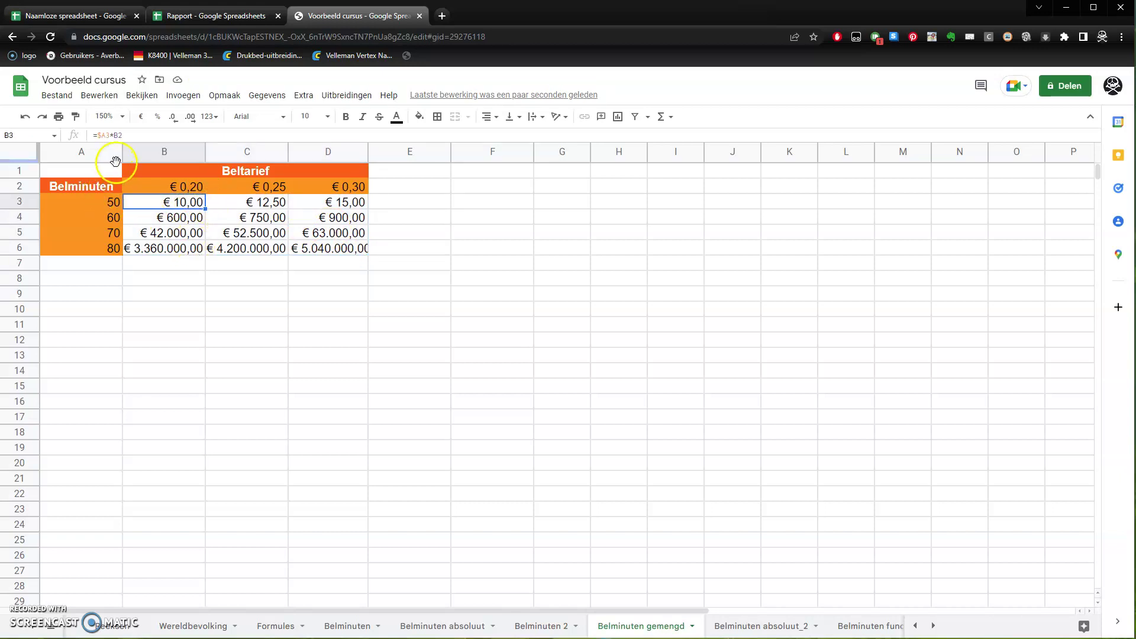
double_click(169, 203)
key(Escape)
click(198, 219)
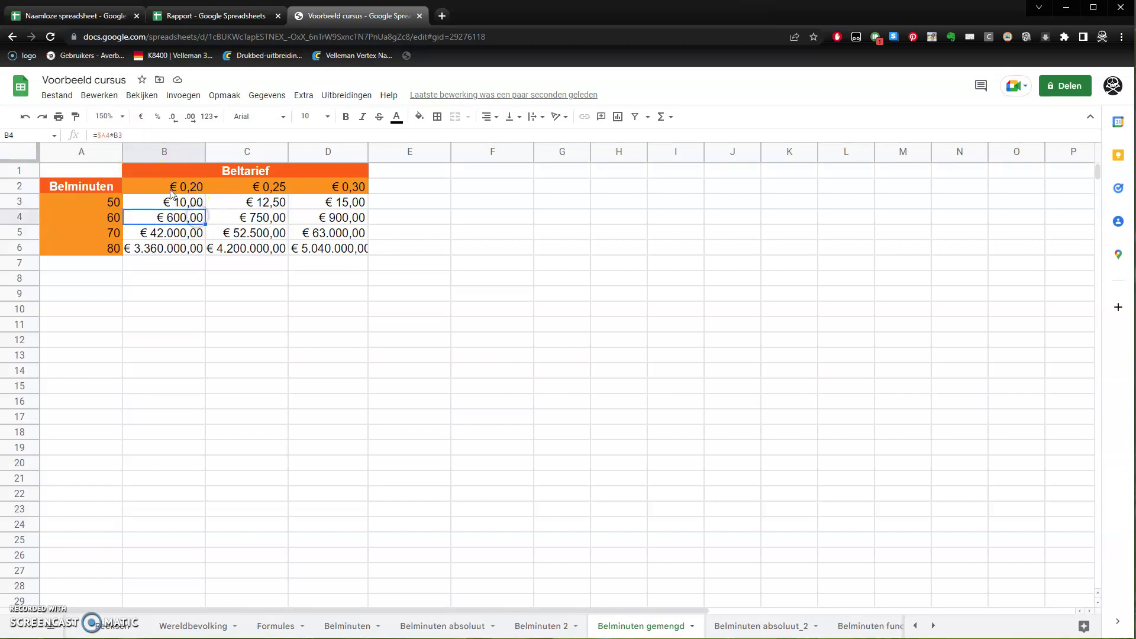
double_click(184, 223)
key(Escape)
click(176, 228)
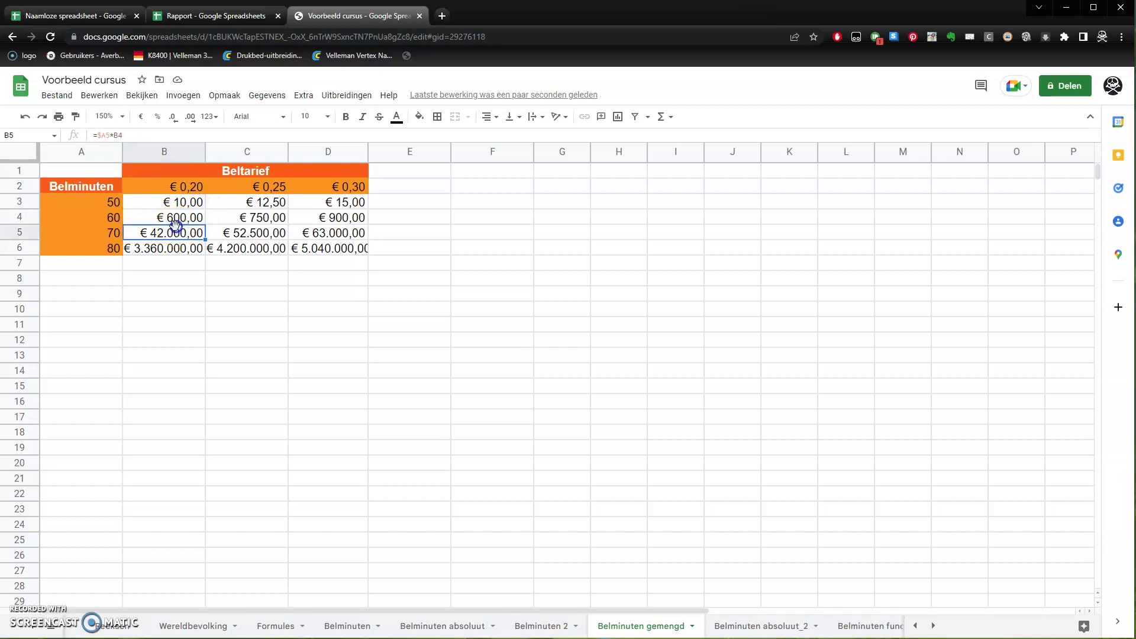
double_click(175, 229)
key(Return)
double_click(180, 245)
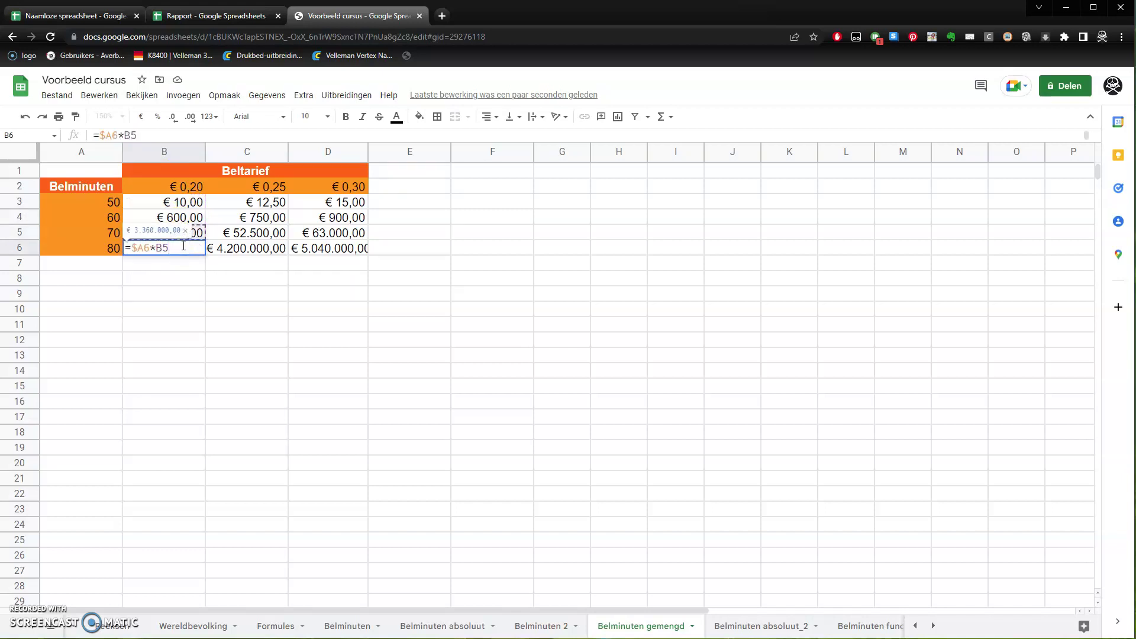
key(Escape)
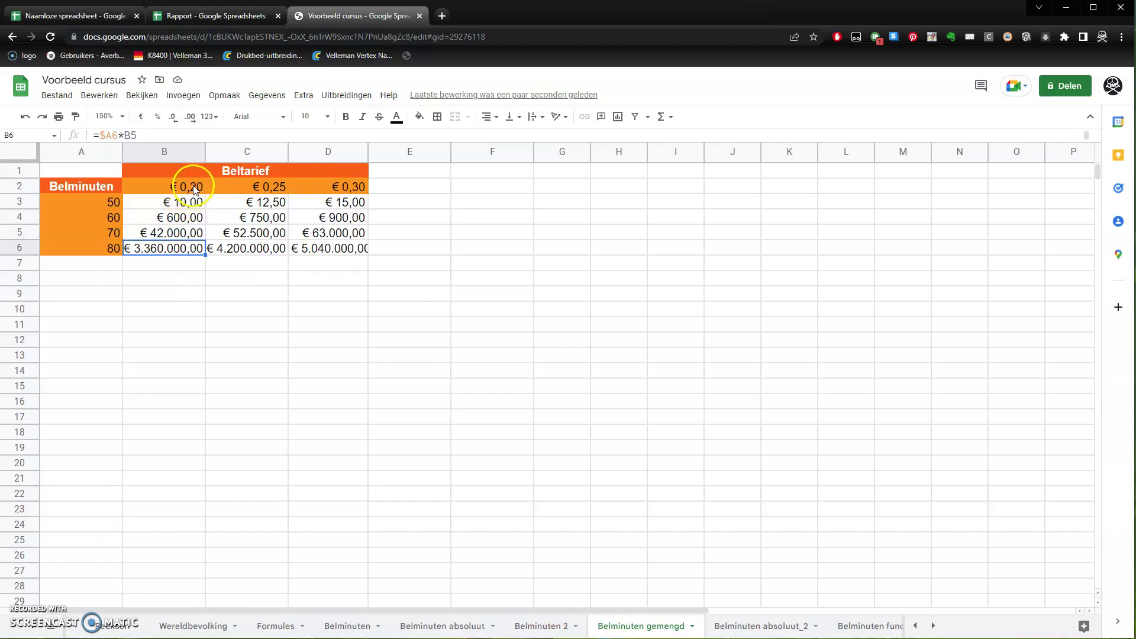
click(184, 200)
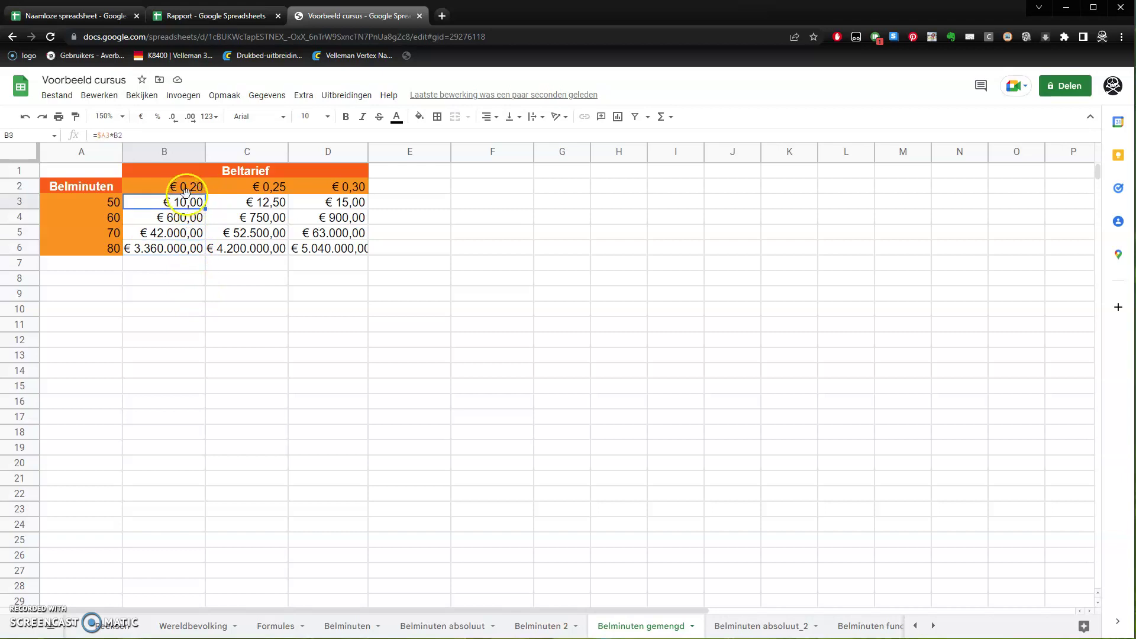
In B3's formula, change B2 to B$2 so it reads =$A3*B$2
drag(181, 187, 326, 188)
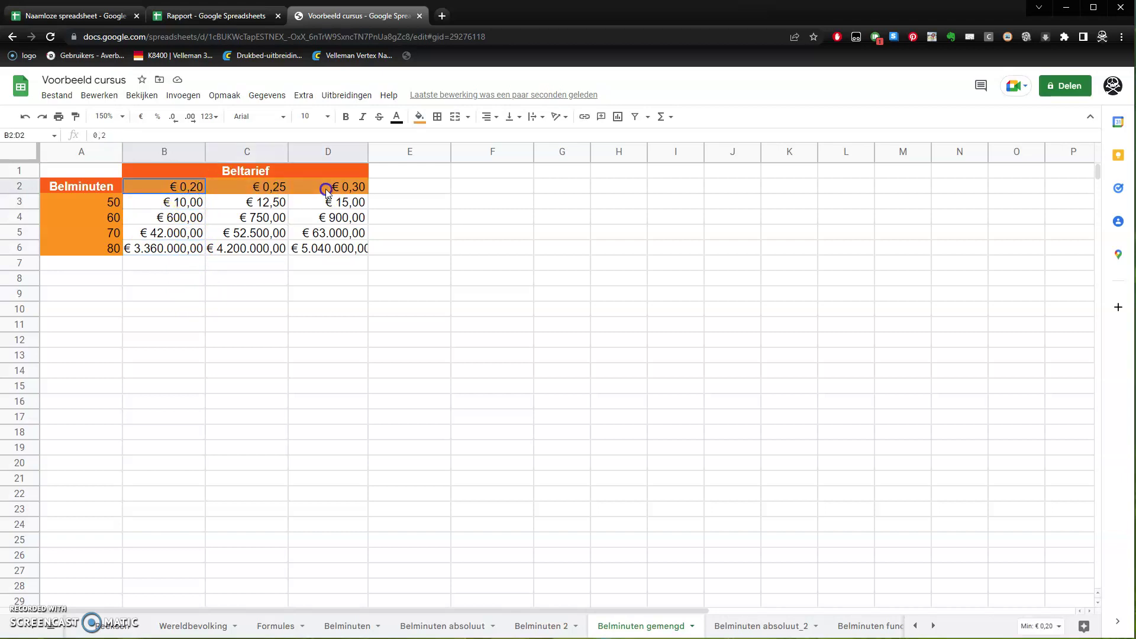
click(188, 202)
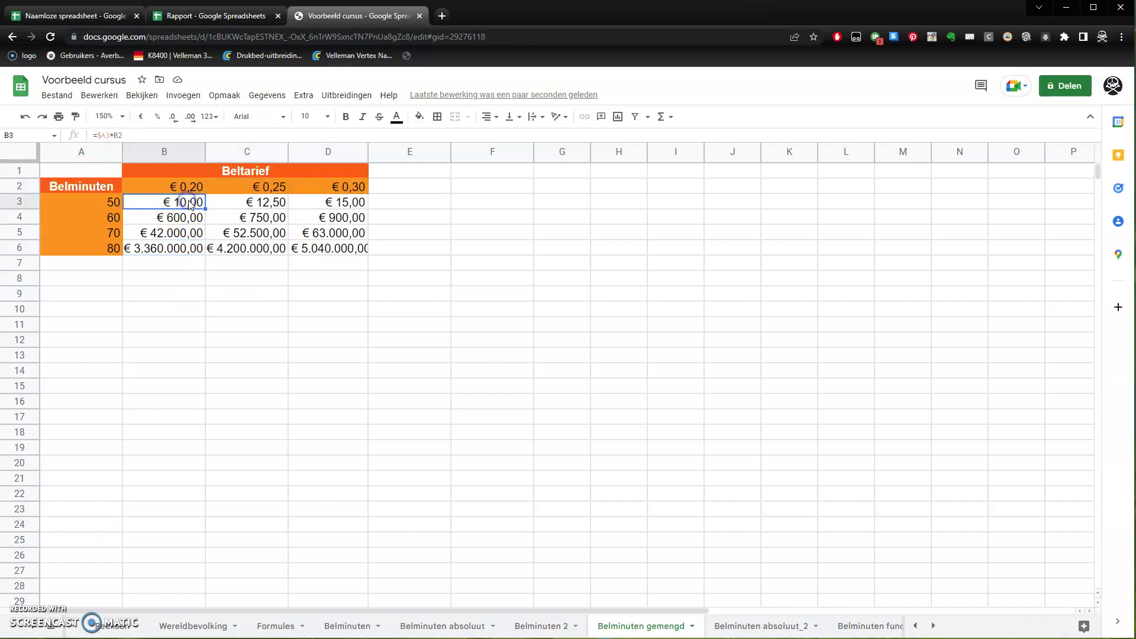
double_click(188, 202)
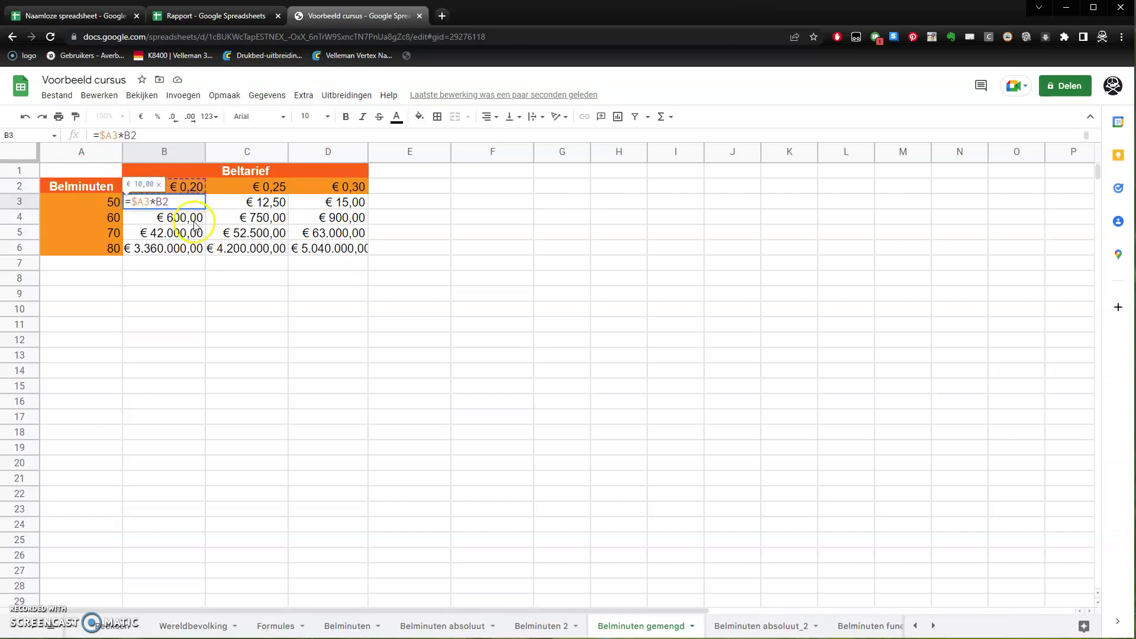
click(164, 202)
text($)
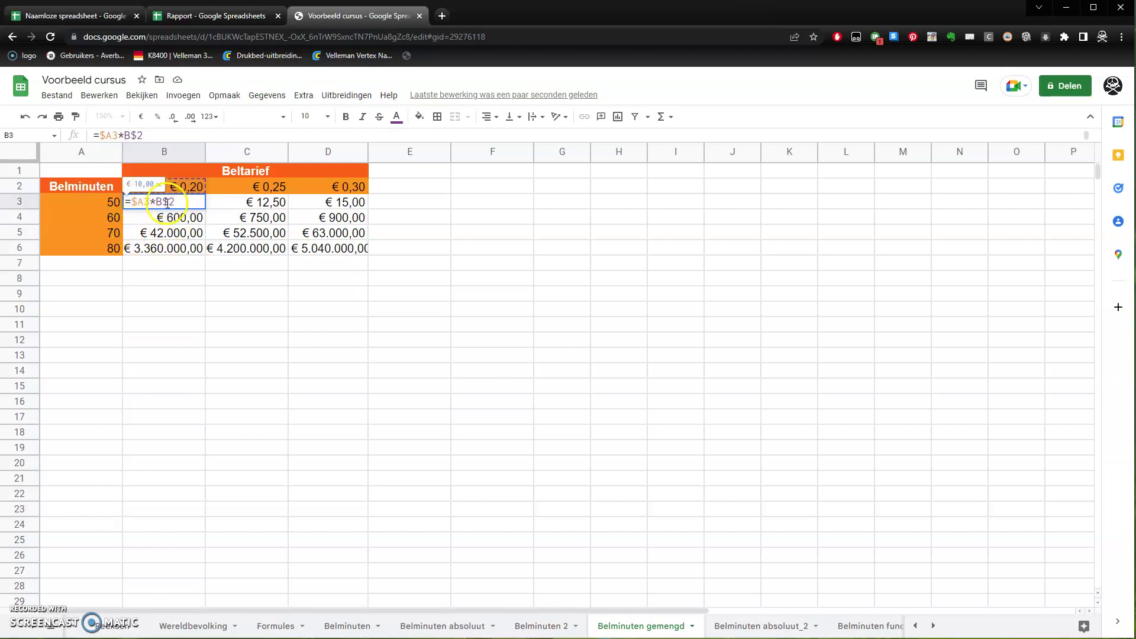
Confirm =$A3*B$2 in B3 and fill it across to D3 and down to row 6
key(Return)
click(173, 204)
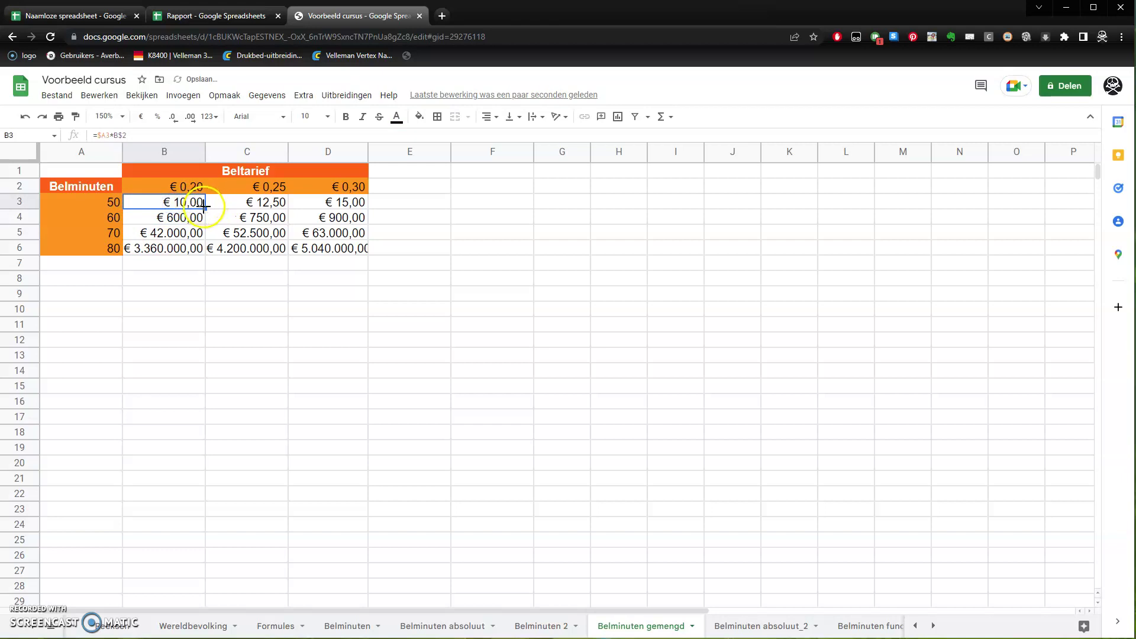
drag(206, 208, 357, 214)
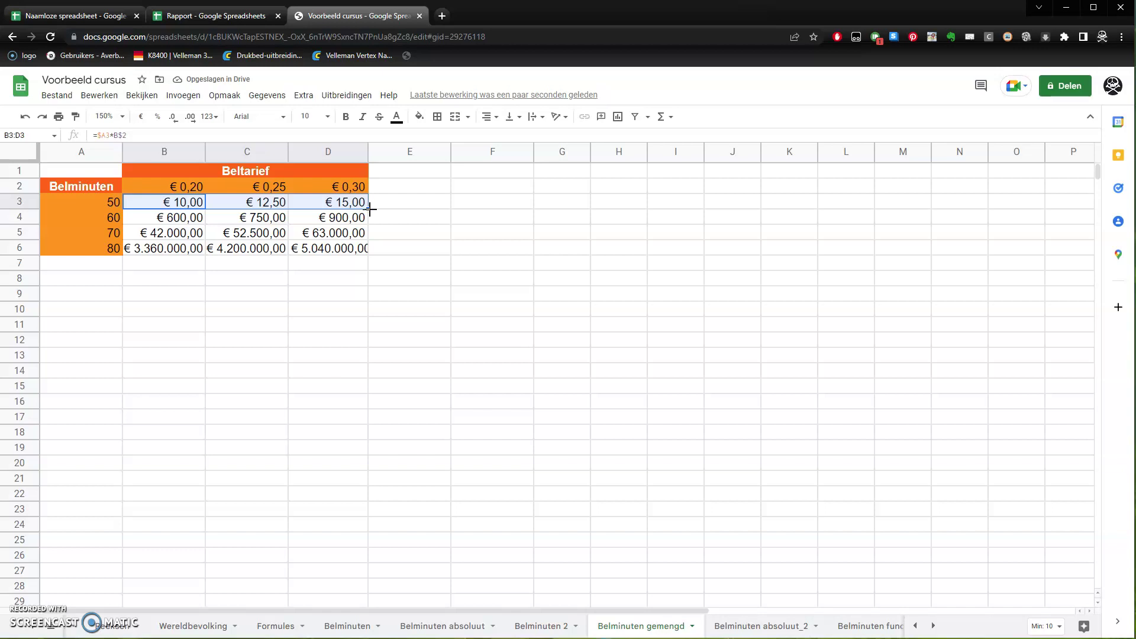
drag(368, 208, 362, 249)
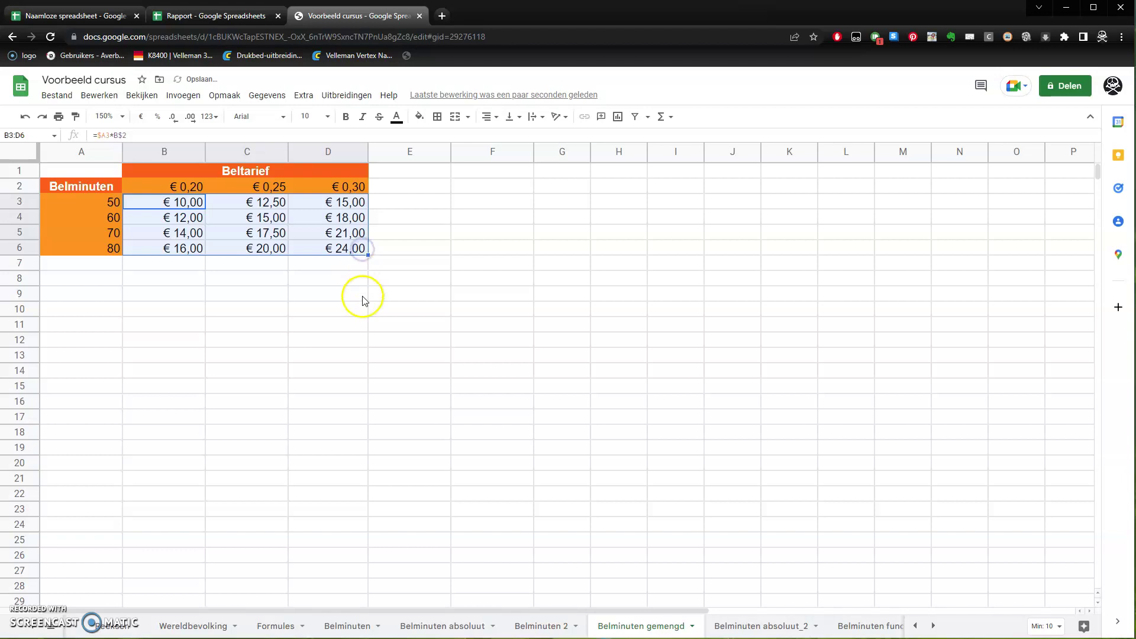
Check the final formula in B3, =$A3*B$2, without changing it
click(350, 310)
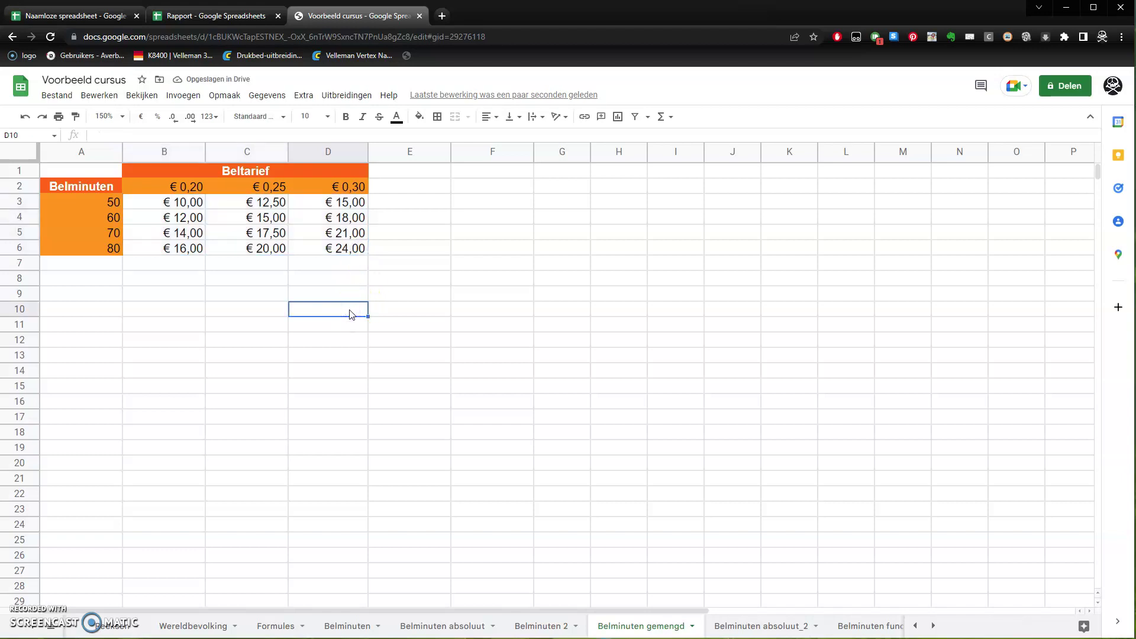
click(188, 201)
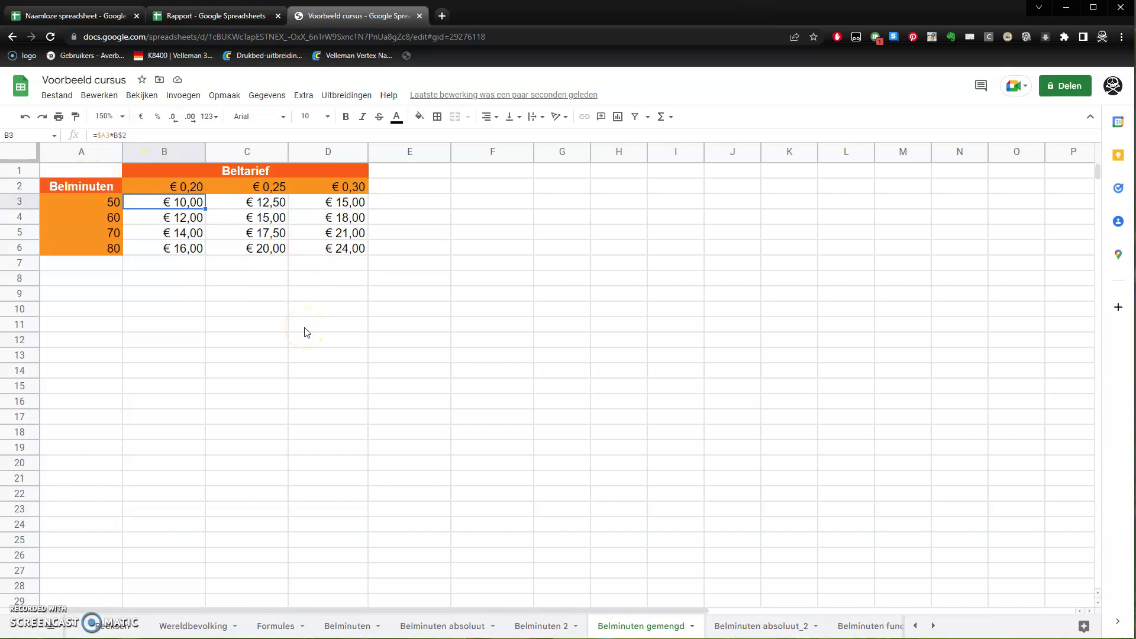
key(F2)
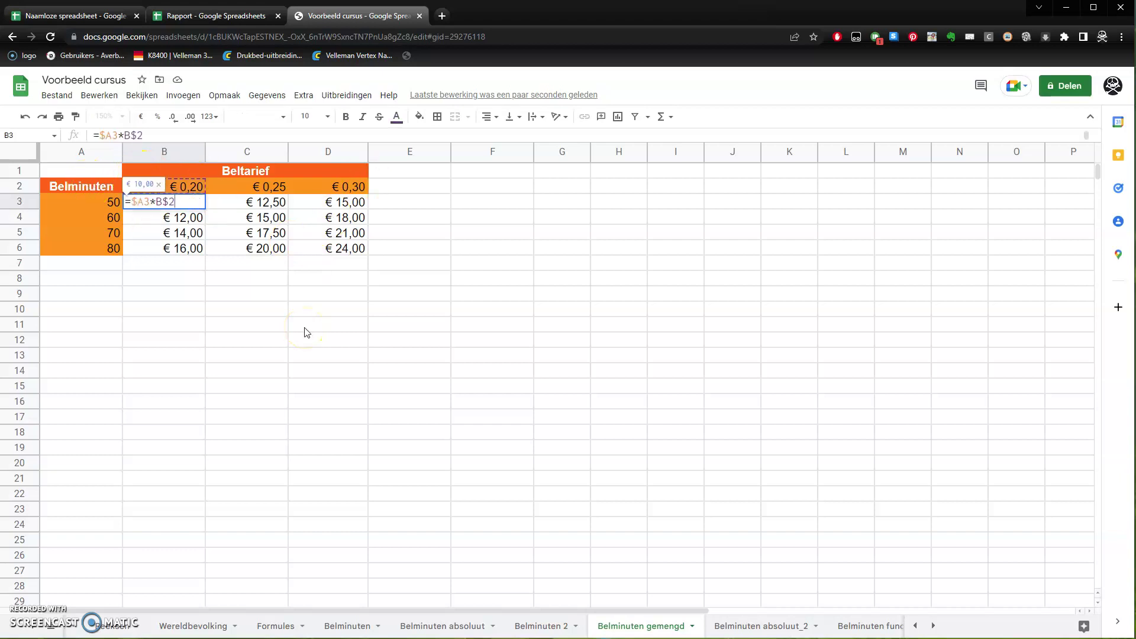
key(Escape)
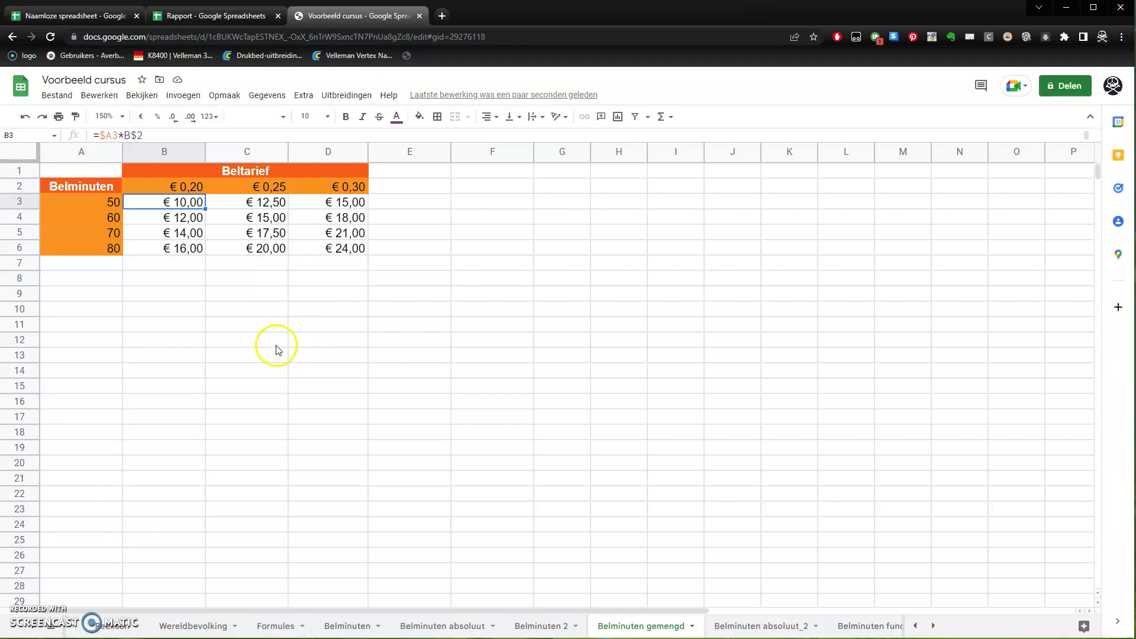